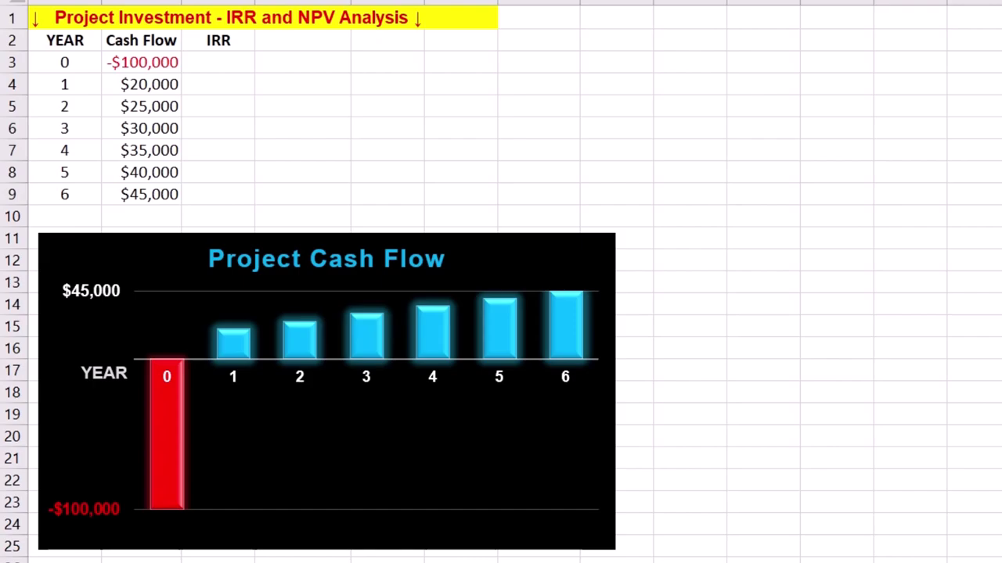
- Enter =IRR(B3:B9) in C9 and =IRR(B3:B8) in C8 for years 6 and 5
{"action": "left_click", "coordinate": [215, 194]}
{"action": "type", "text": "=irr"}
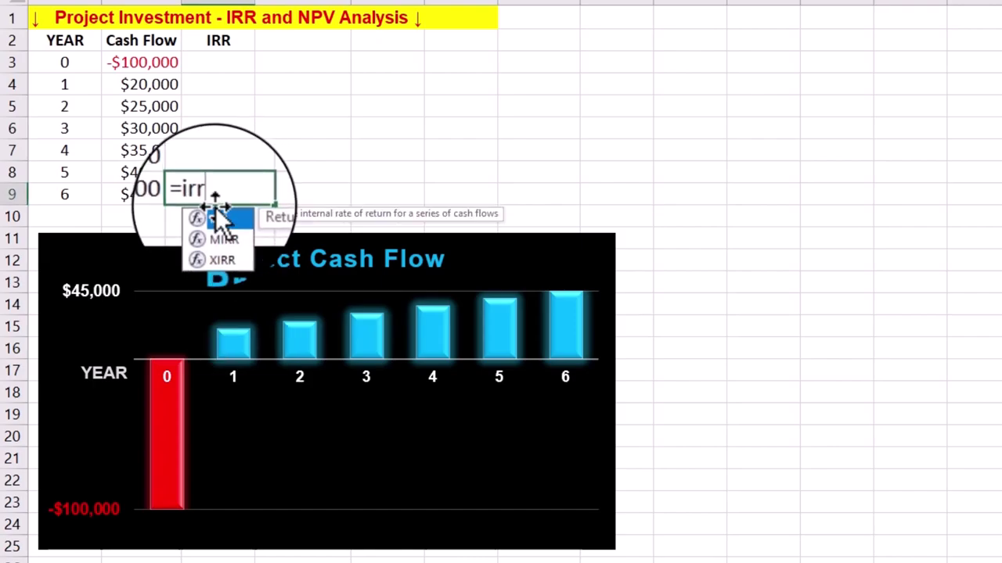
{"action": "key", "text": "Tab"}
{"action": "left_click_drag", "start_coordinate": [153, 63], "coordinate": [164, 196]}
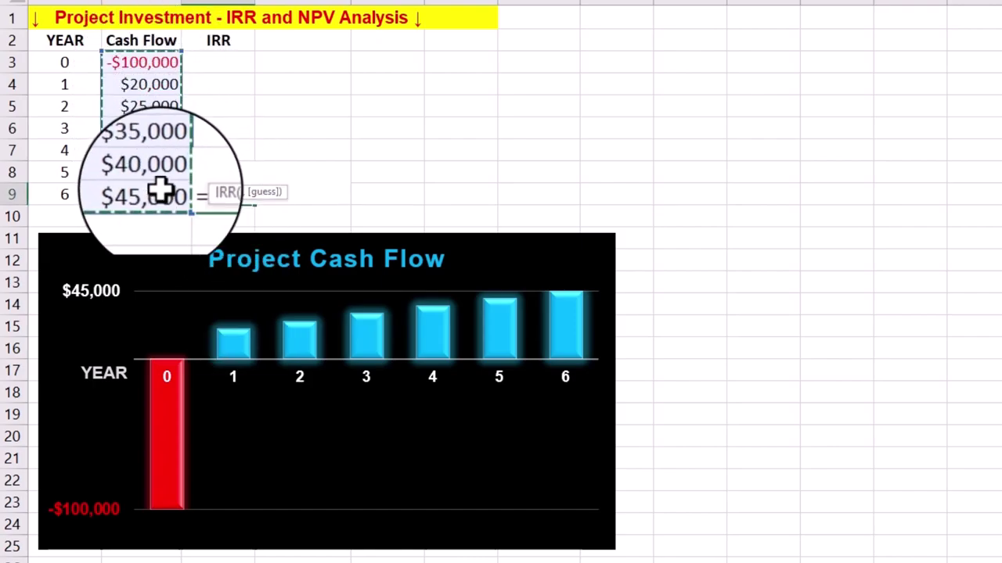
{"action": "type", "text": ")"}
{"action": "key", "text": "Return"}
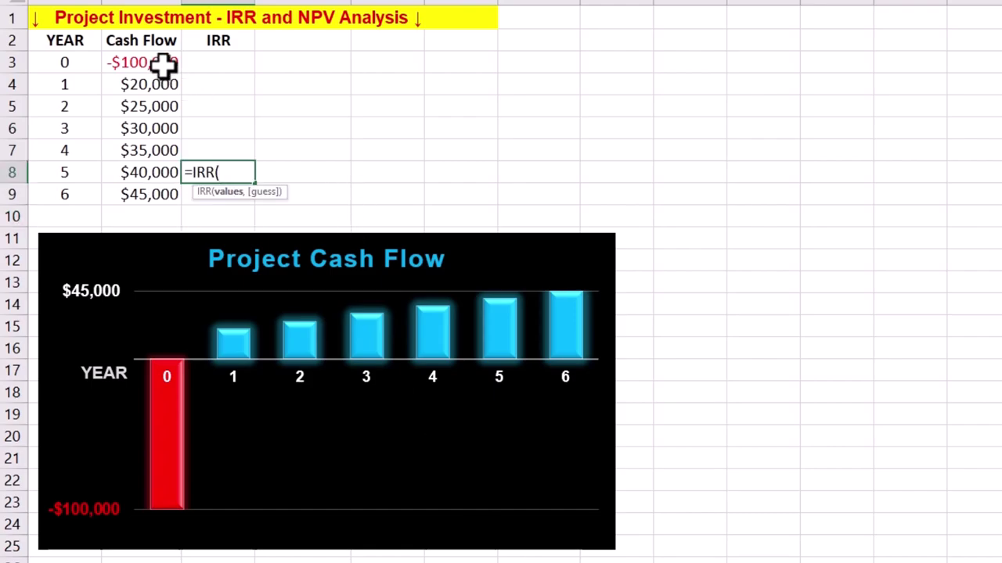
{"action": "left_click_drag", "start_coordinate": [163, 67], "coordinate": [161, 164]}
{"action": "type", "text": ")"}
{"action": "key", "text": "Return"}
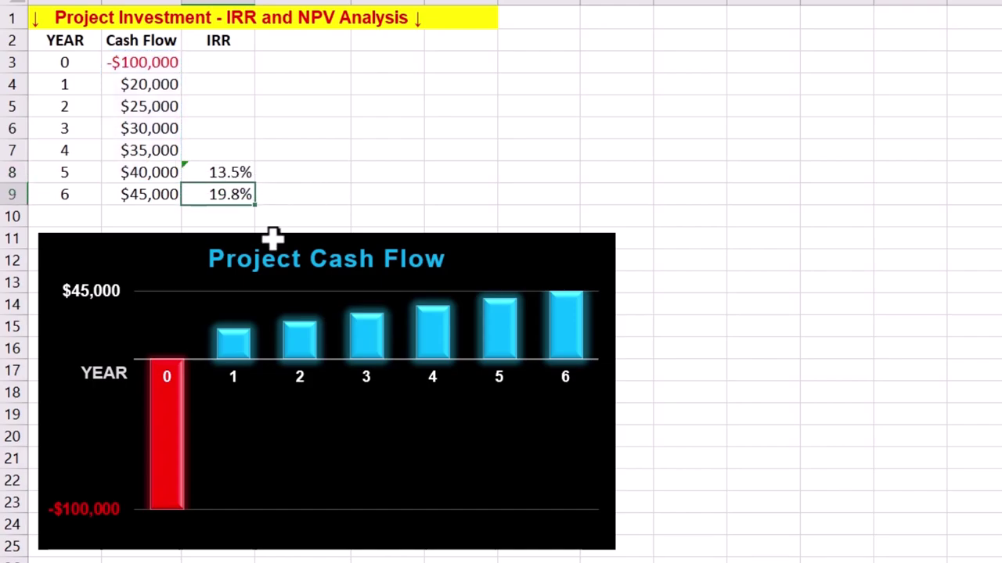
- Paste the IRR formula into C3:C7 to cover years 0 through 4
{"action": "left_click", "coordinate": [249, 61]}
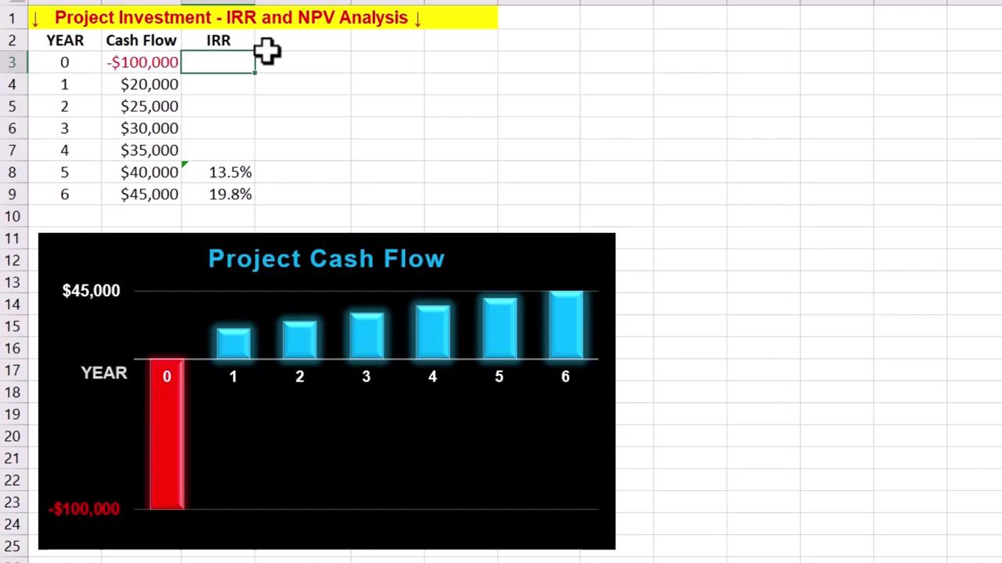
{"action": "key", "text": "shift+Down"}
{"action": "key", "text": "shift+Down"}
{"action": "key", "text": "shift+Down"}
{"action": "key", "text": "shift+Down"}
{"action": "key", "text": "ctrl+v"}
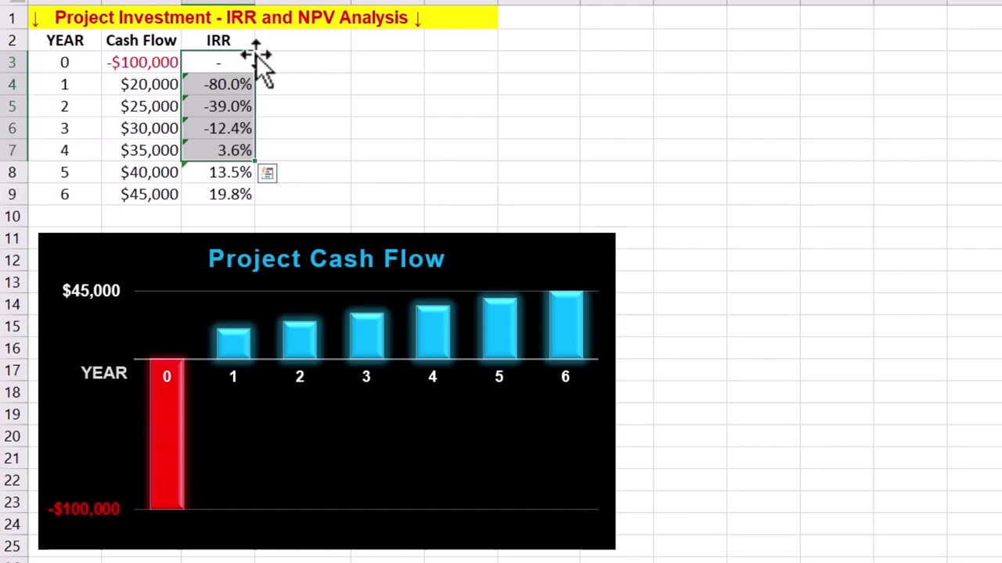
{"action": "left_click", "coordinate": [252, 63]}
{"action": "left_click", "coordinate": [258, 60]}
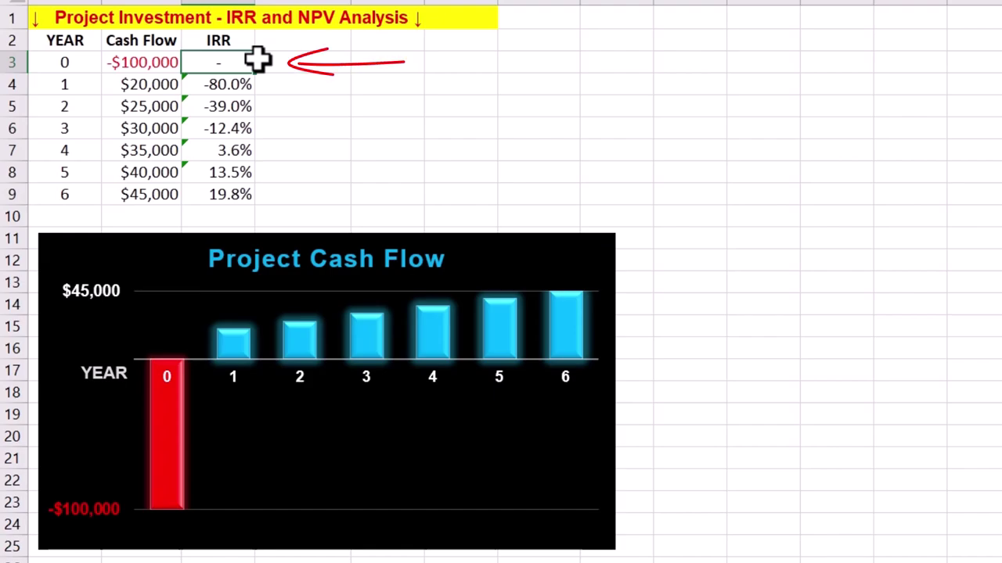
- Insert the recommended column chart of IRR by year from A2:A9 and C2:C9
{"action": "left_click_drag", "start_coordinate": [70, 41], "coordinate": [79, 192]}
{"action": "left_click_drag", "start_coordinate": [218, 40], "coordinate": [223, 194]}
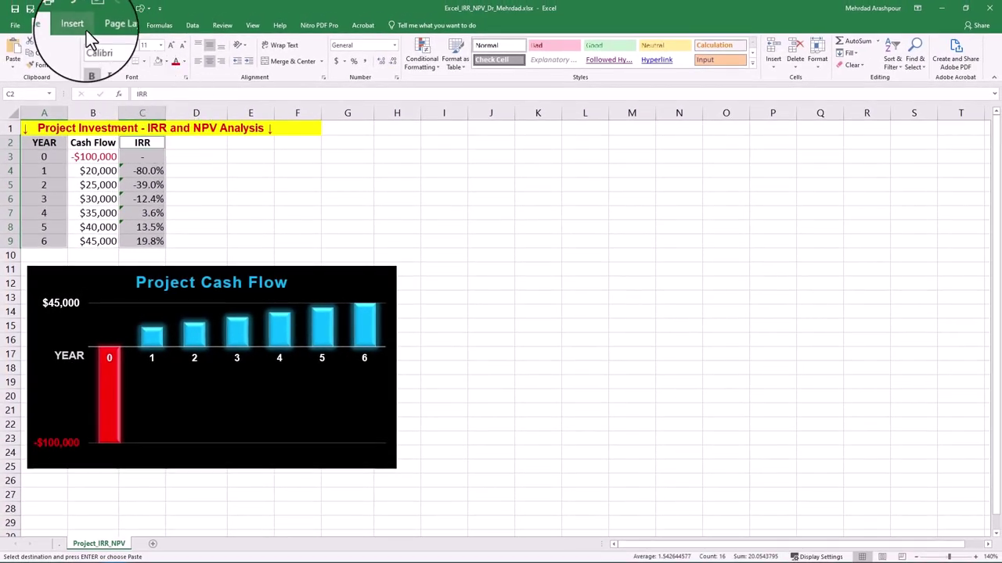
{"action": "left_click", "coordinate": [80, 18]}
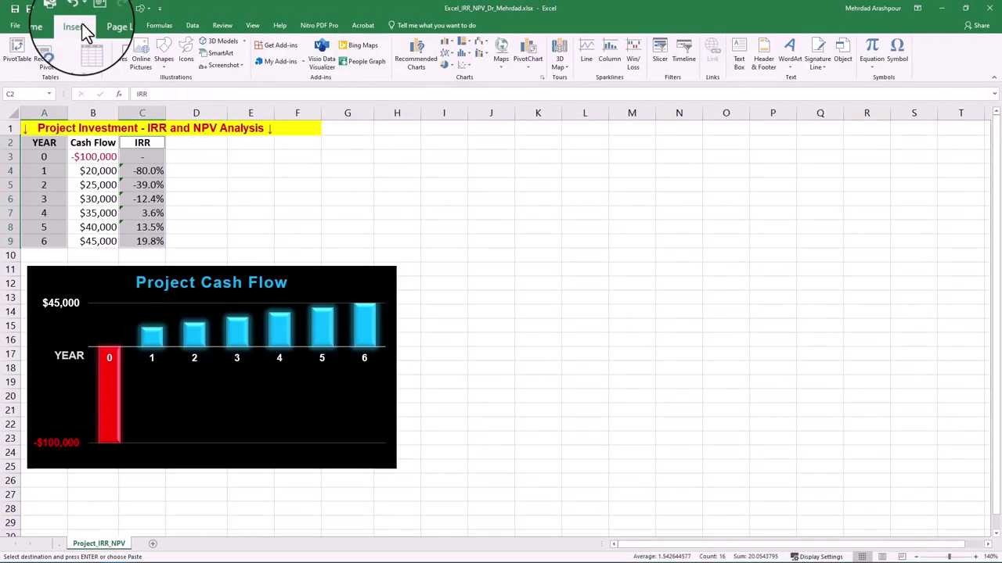
{"action": "left_click", "coordinate": [419, 49]}
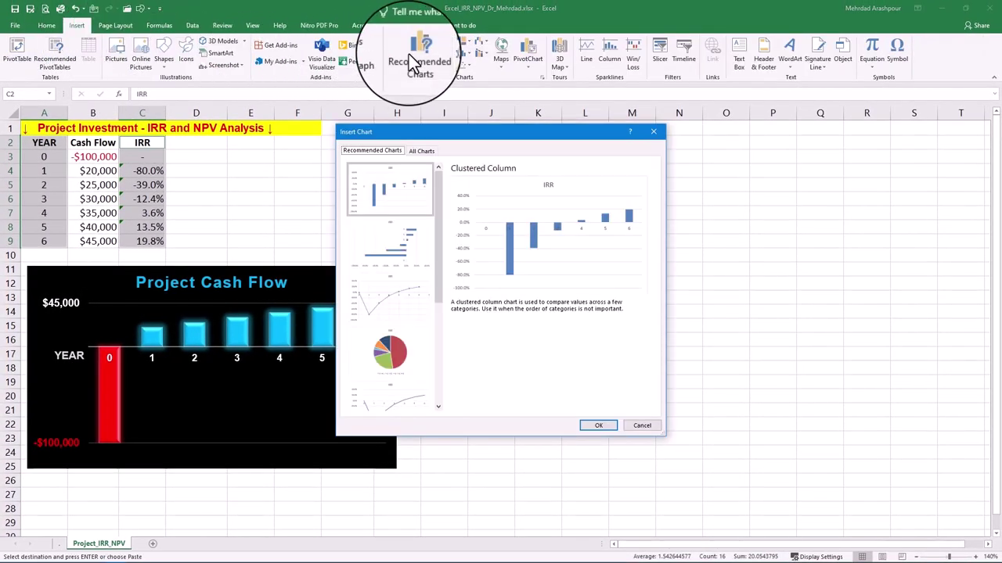
{"action": "left_click", "coordinate": [600, 428]}
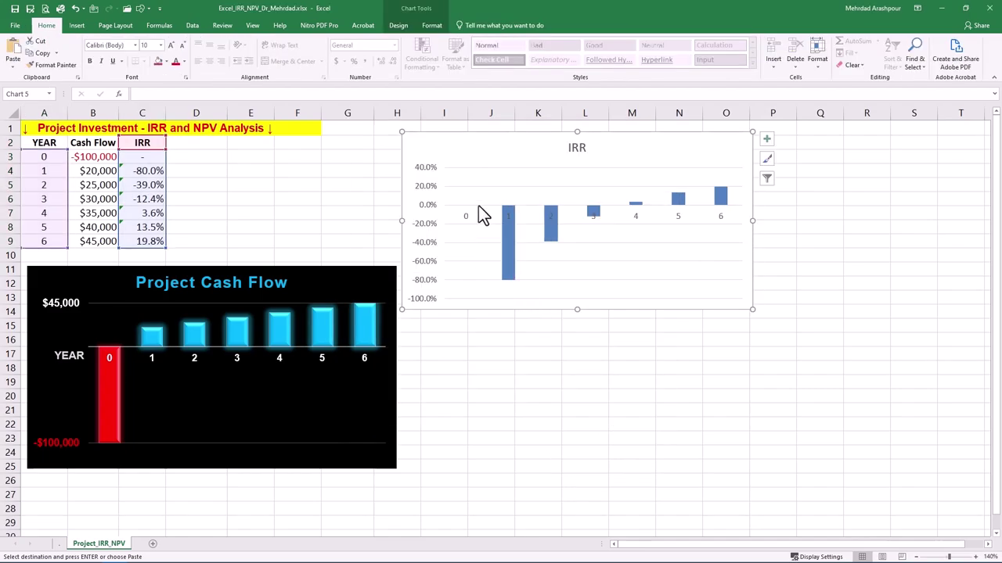
{"action": "left_click", "coordinate": [399, 26]}
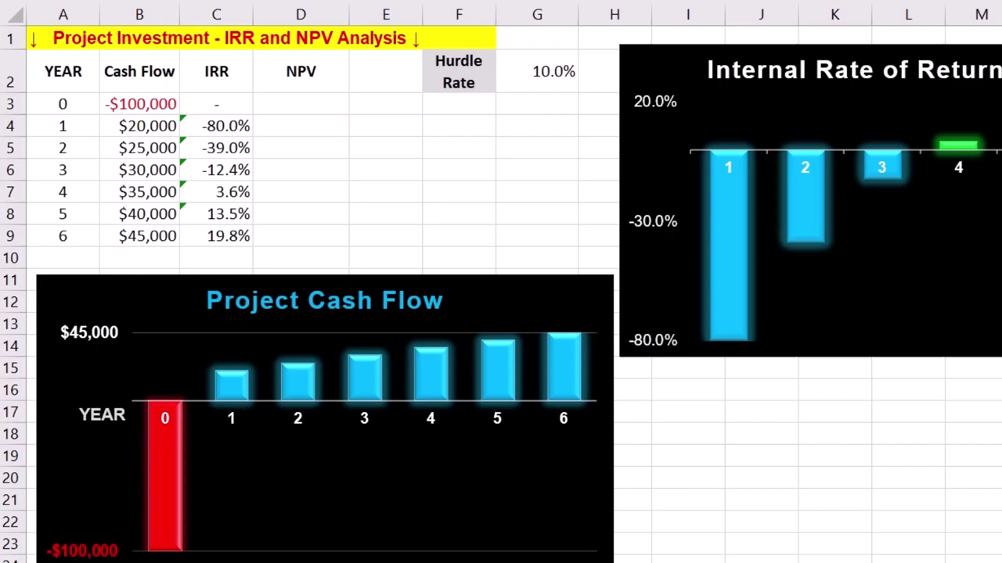
- Enter =B3 in D3 as the year 0 NPV
{"action": "left_click", "coordinate": [301, 103]}
{"action": "type", "text": "="}
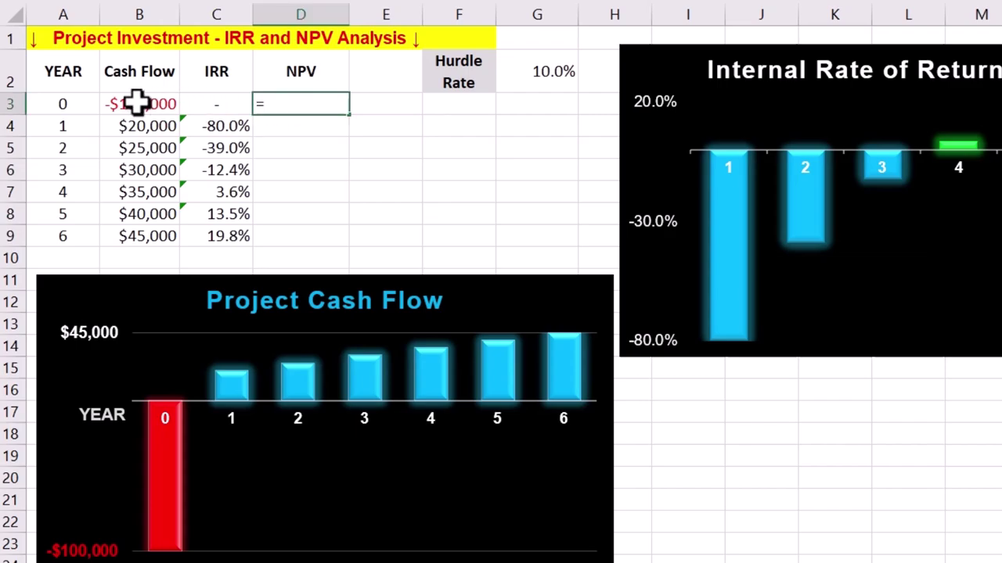
{"action": "left_click", "coordinate": [137, 102]}
{"action": "key", "text": "Return"}
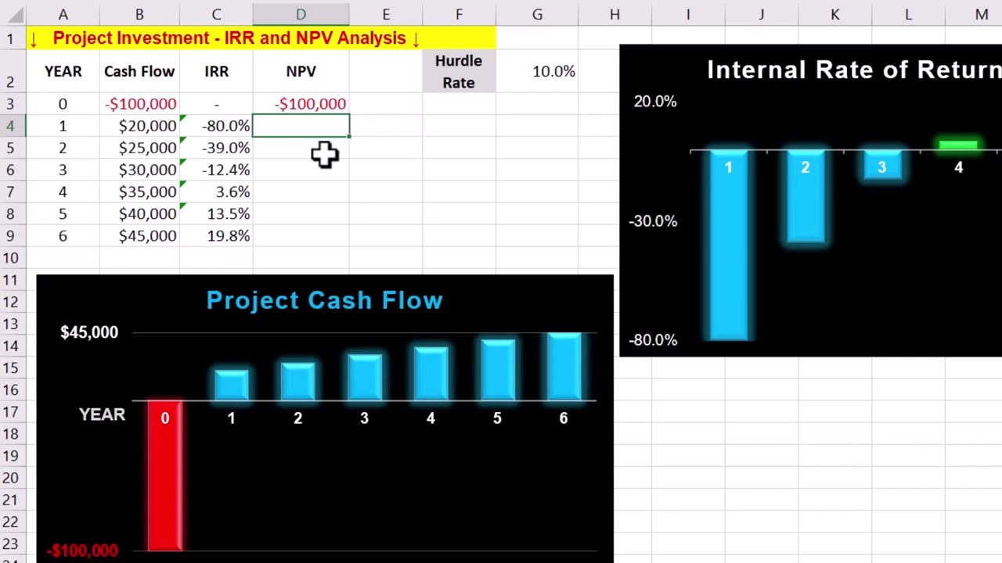
- Enter =NPV(G2,B4)+B3 in D4 and fill it down through D9
{"action": "type", "text": "=np"}
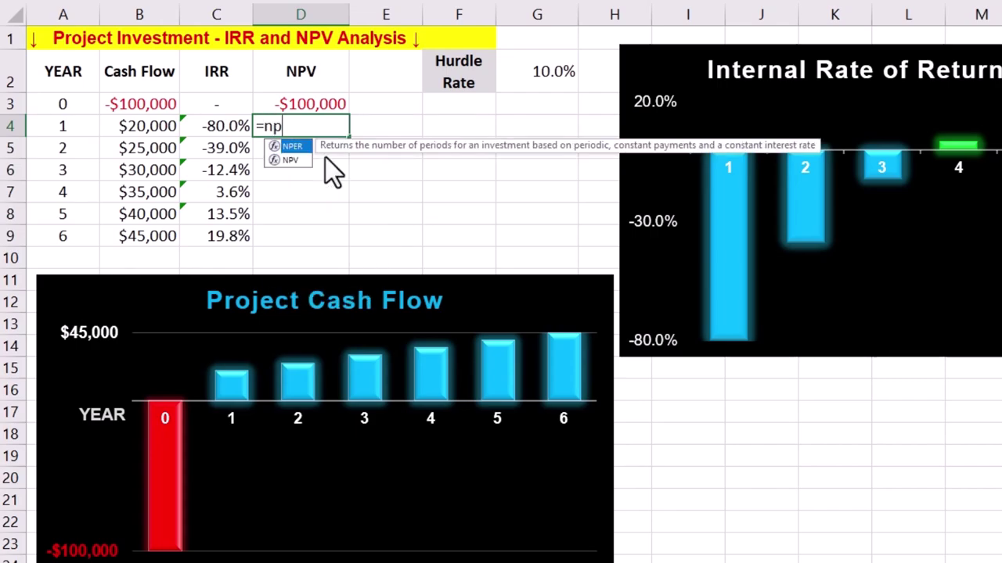
{"action": "type", "text": "v"}
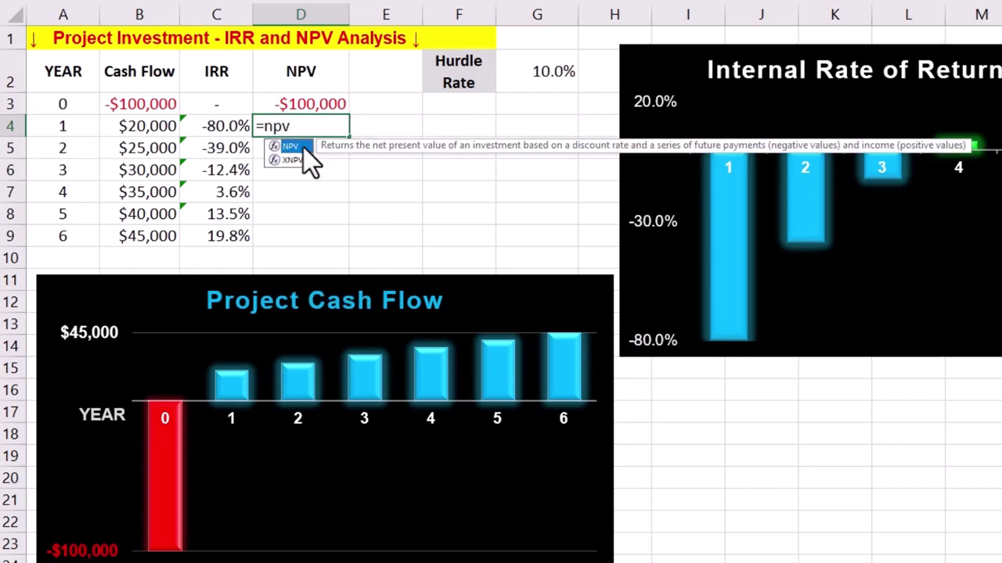
{"action": "double_click", "coordinate": [303, 149]}
{"action": "left_click", "coordinate": [539, 79]}
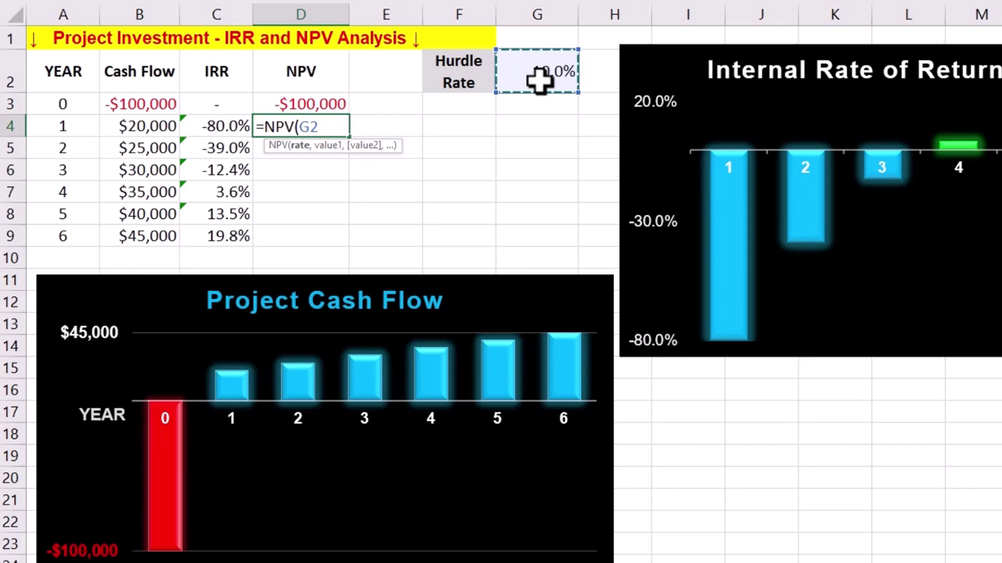
{"action": "type", "text": ","}
{"action": "left_click", "coordinate": [159, 126]}
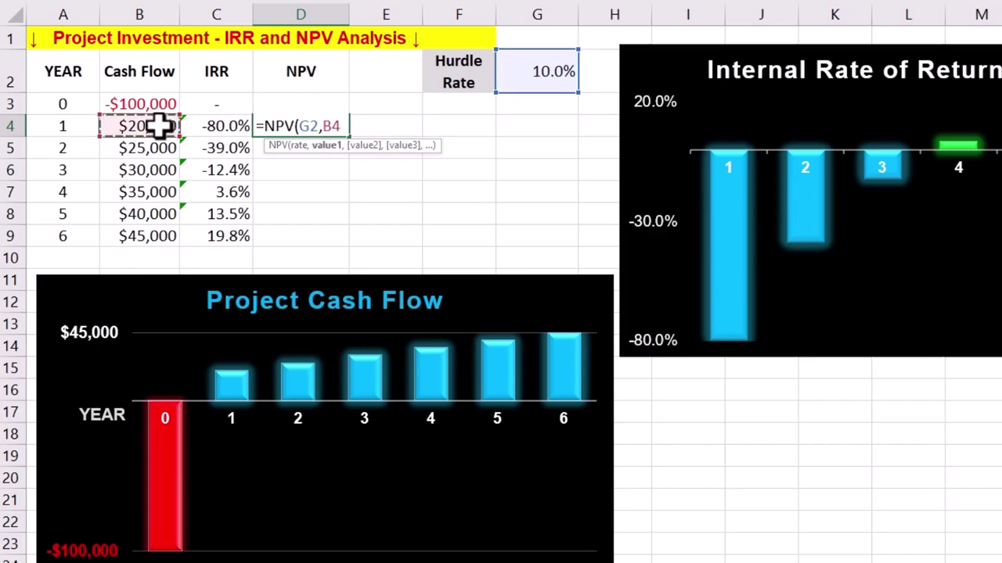
{"action": "type", "text": ")+"}
{"action": "left_click", "coordinate": [156, 104]}
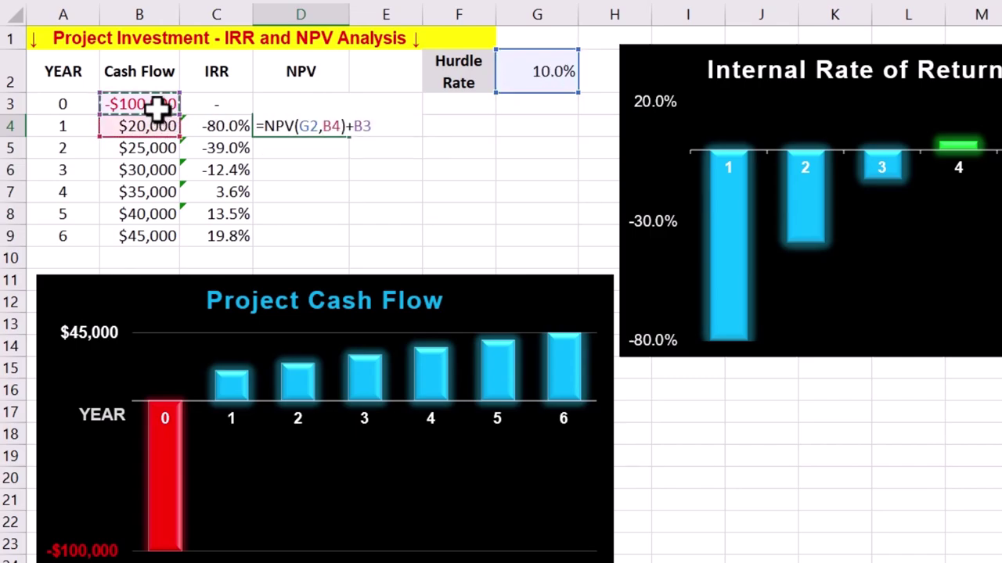
{"action": "key", "text": "ctrl+Return"}
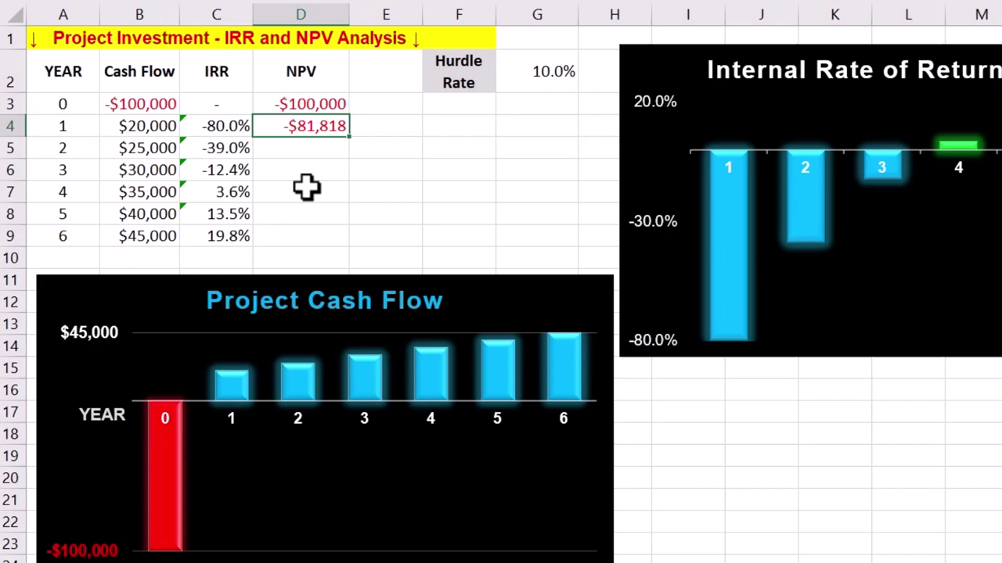
{"action": "key", "text": "shift+Down"}
{"action": "key", "text": "shift+Down"}
{"action": "key", "text": "shift+Down"}
{"action": "key", "text": "shift+Down"}
{"action": "key", "text": "shift+Down"}
{"action": "key", "text": "ctrl+d"}
{"action": "key", "text": "Up"}
{"action": "key", "text": "Up"}
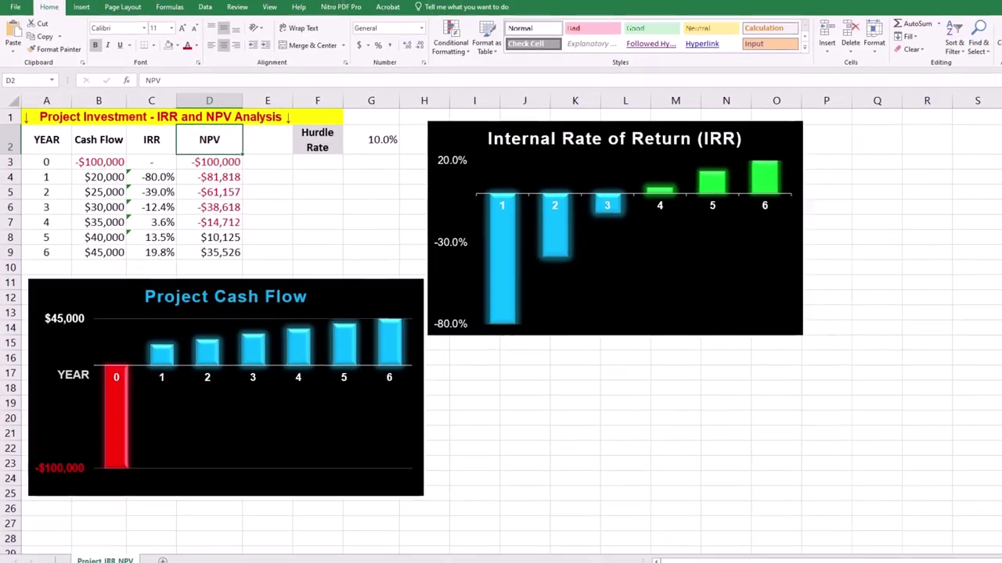
- Insert a clustered bar chart of NPV by year from A2:A9 and D2:D9
{"action": "left_click_drag", "start_coordinate": [62, 78], "coordinate": [78, 229]}
{"action": "key", "text": "ctrl+c"}
{"action": "left_click_drag", "start_coordinate": [188, 157], "coordinate": [191, 254]}
{"action": "left_click", "coordinate": [77, 25]}
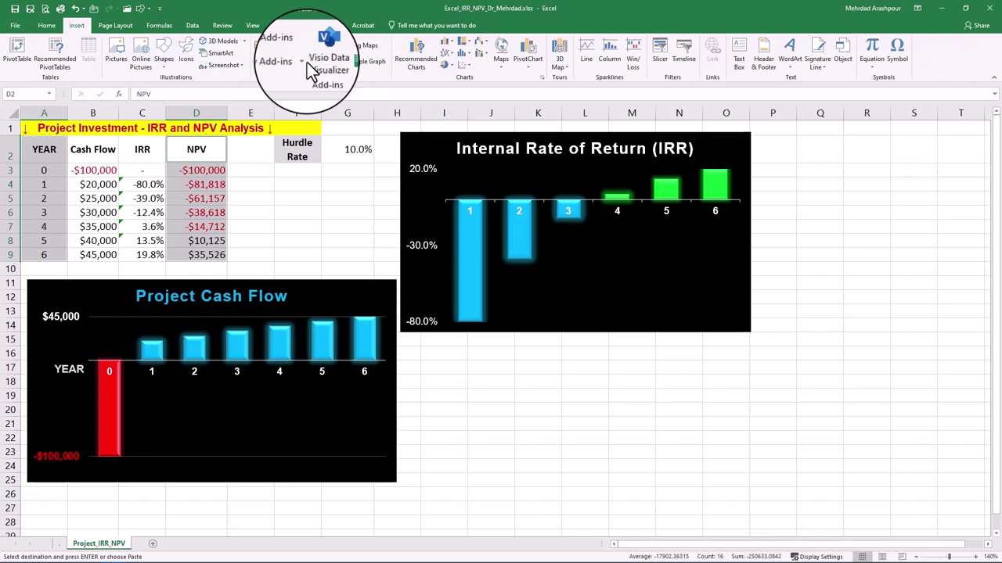
{"action": "left_click", "coordinate": [412, 69]}
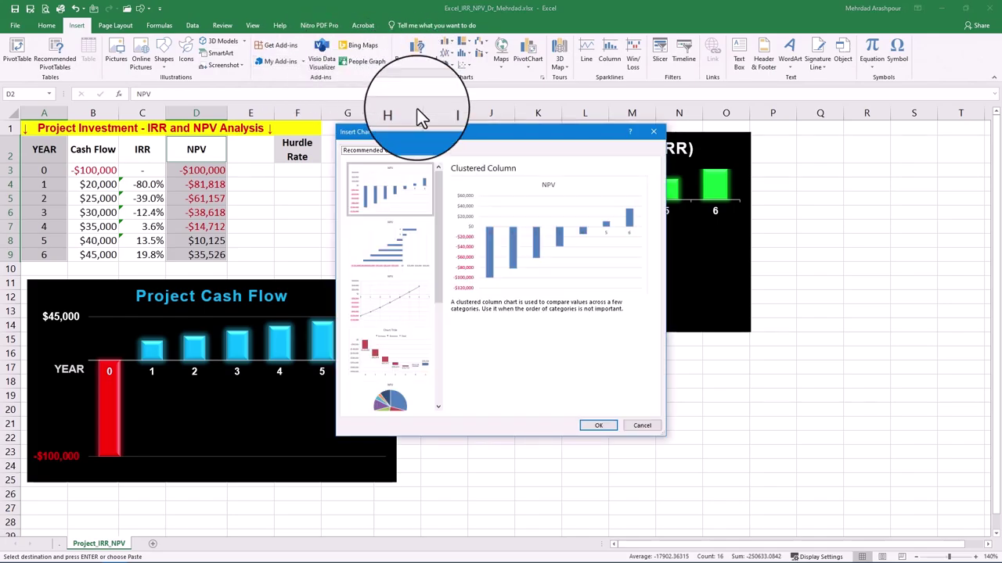
{"action": "double_click", "coordinate": [420, 238]}
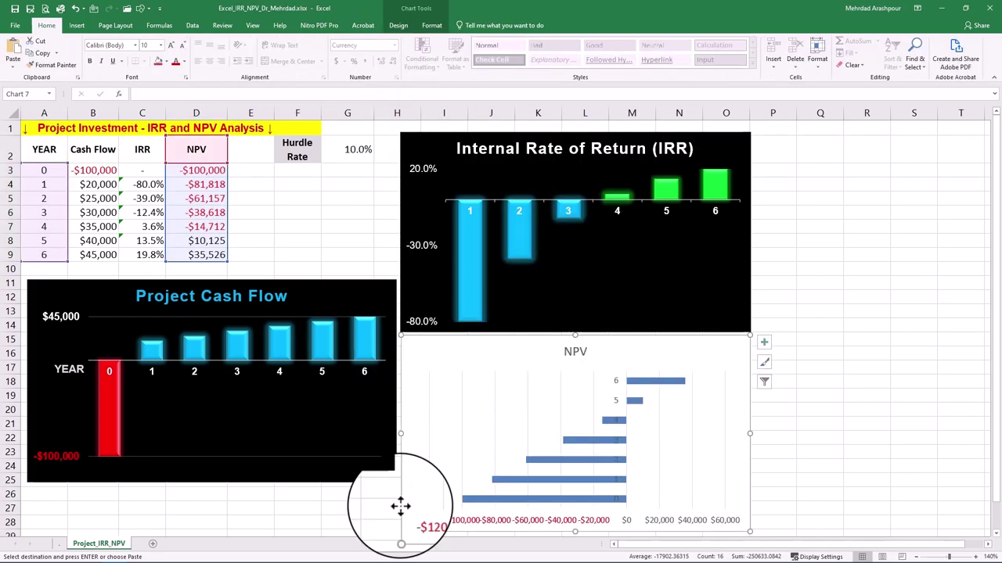
{"action": "left_click", "coordinate": [398, 27]}
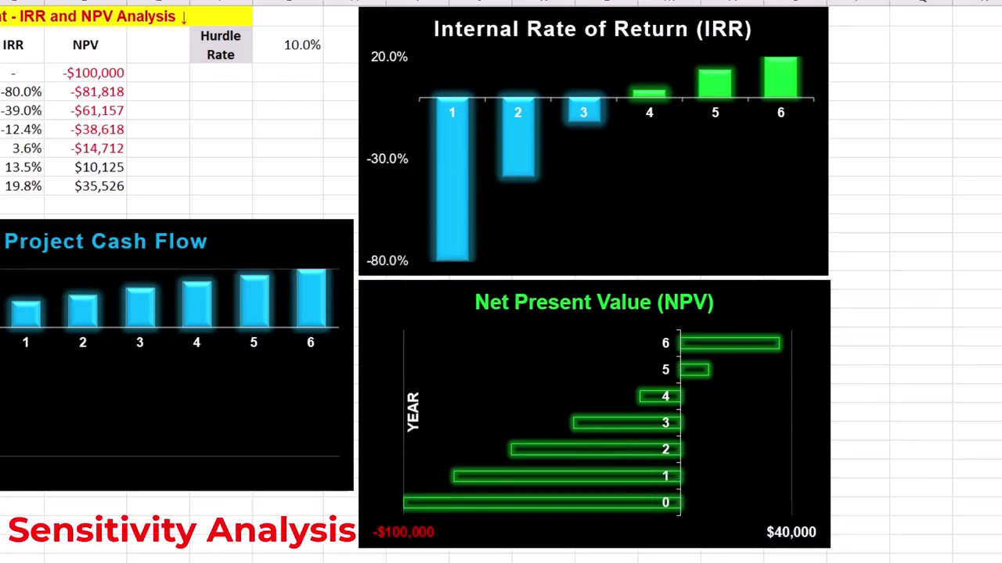
{"action": "left_click", "coordinate": [264, 43]}
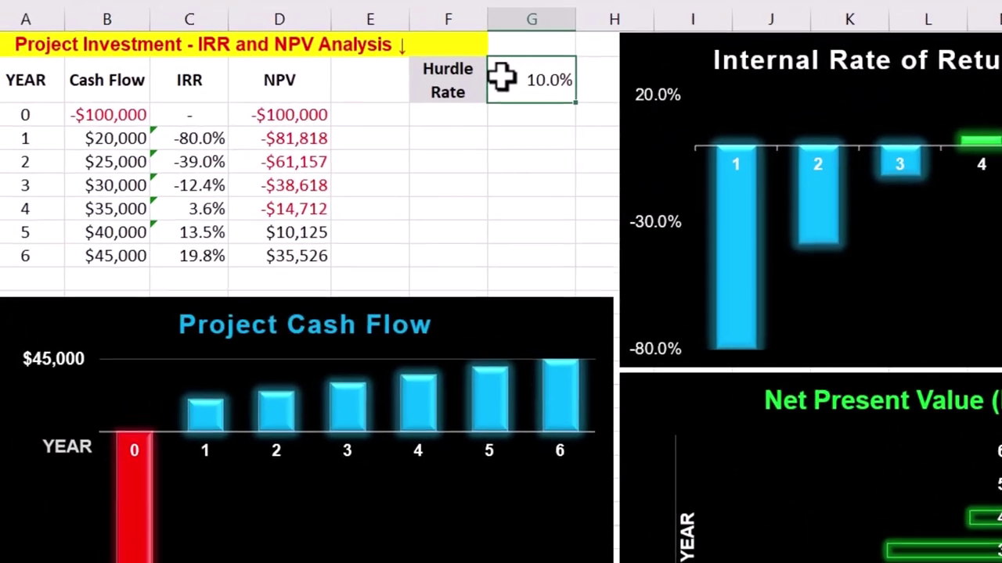
{"action": "type", "text": "20"}
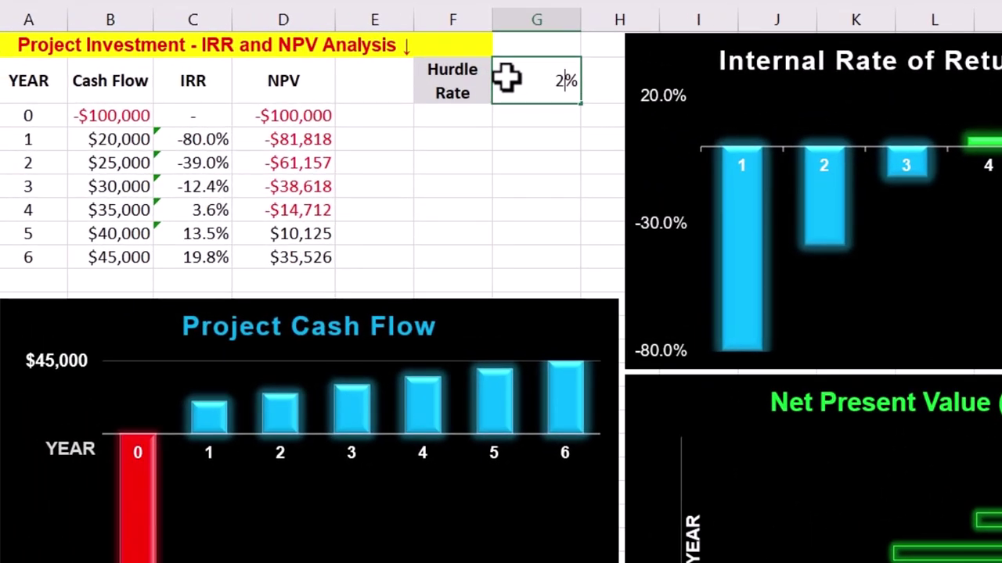
{"action": "key", "text": "Return"}
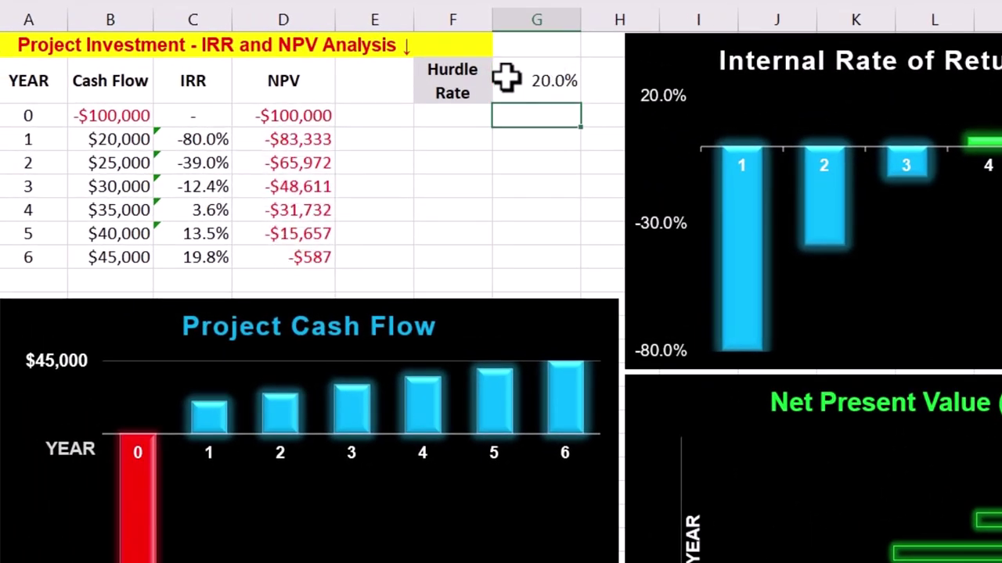
{"action": "left_click", "coordinate": [331, 252]}
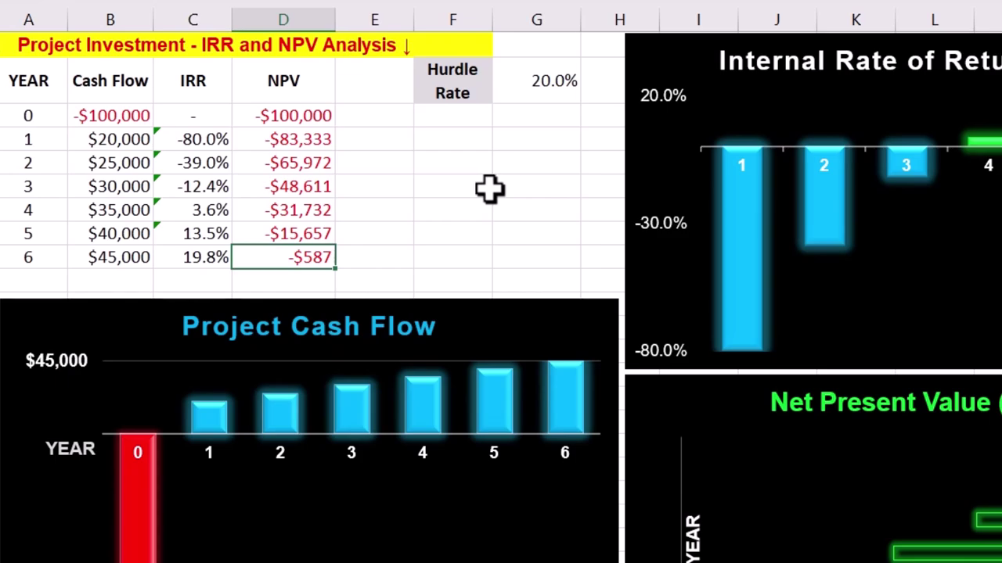
{"action": "left_click", "coordinate": [518, 94]}
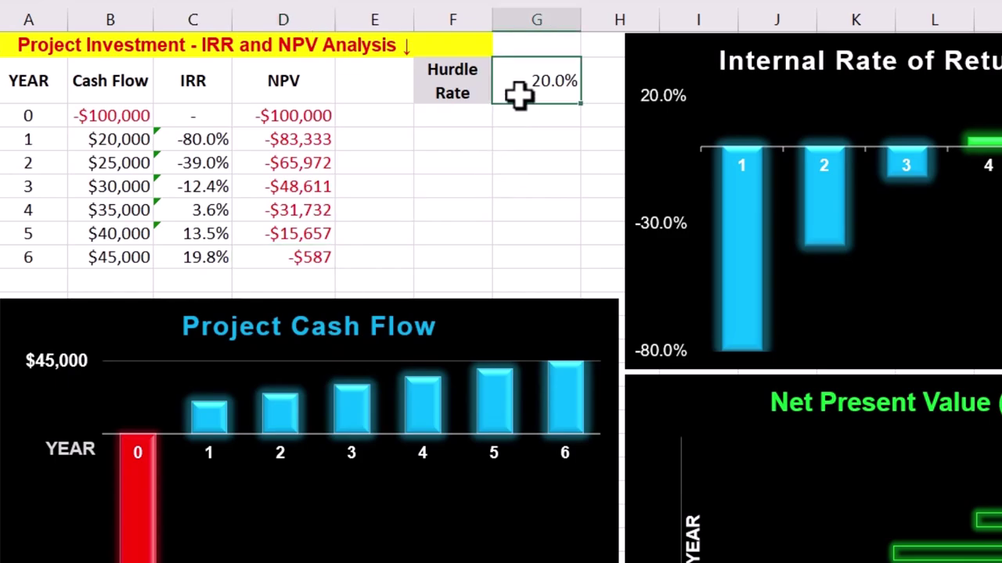
{"action": "type", "text": "10"}
{"action": "key", "text": "Return"}
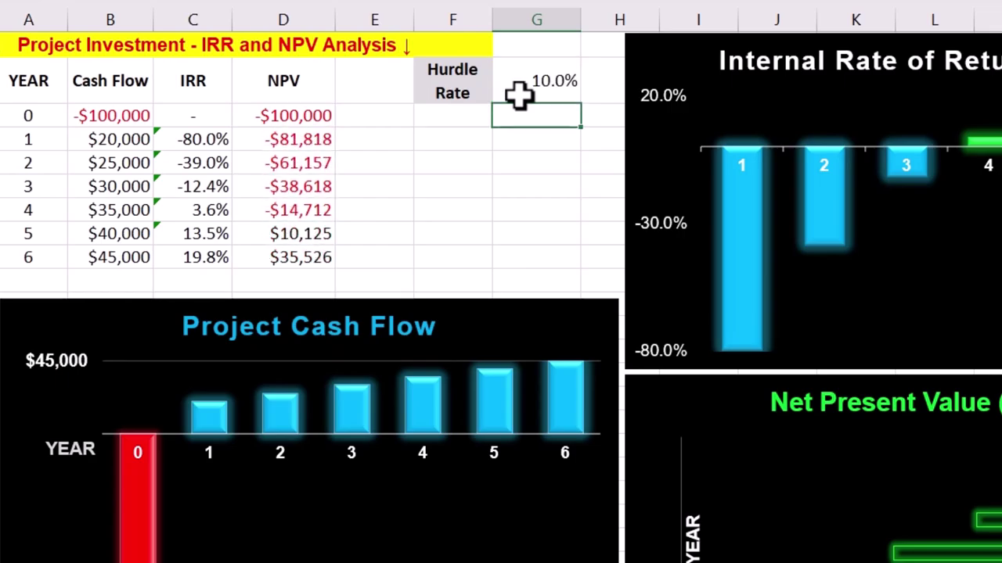